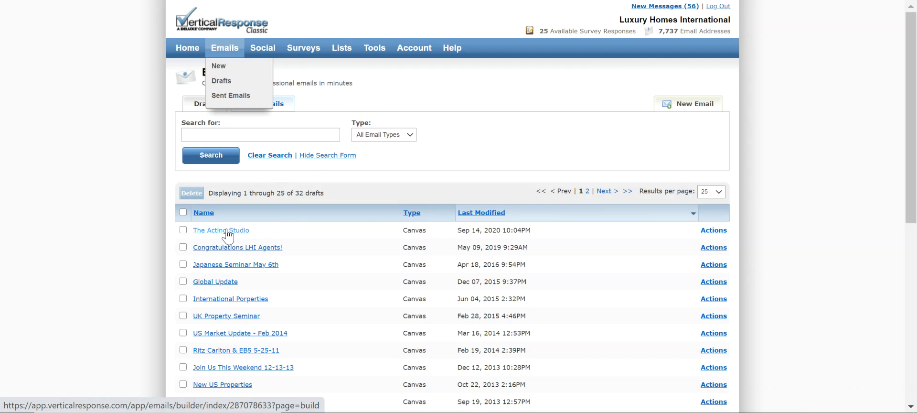
Open the draft email The Acting Studio at its design stage.
left_click(227, 231)
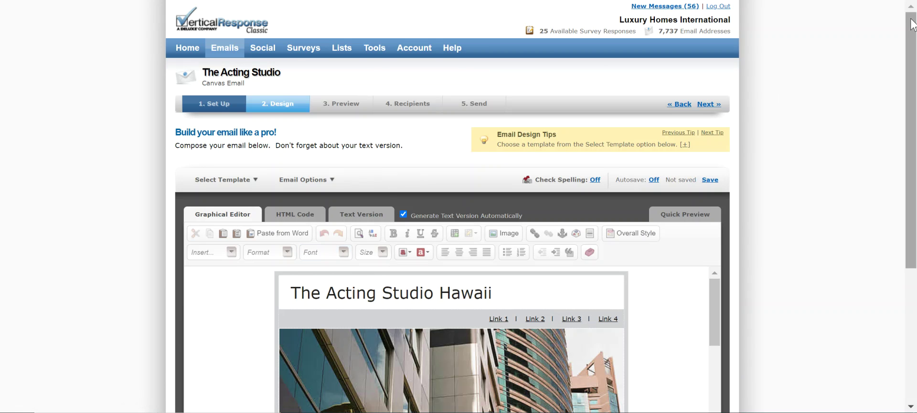
scroll(916, 26, "down", 3)
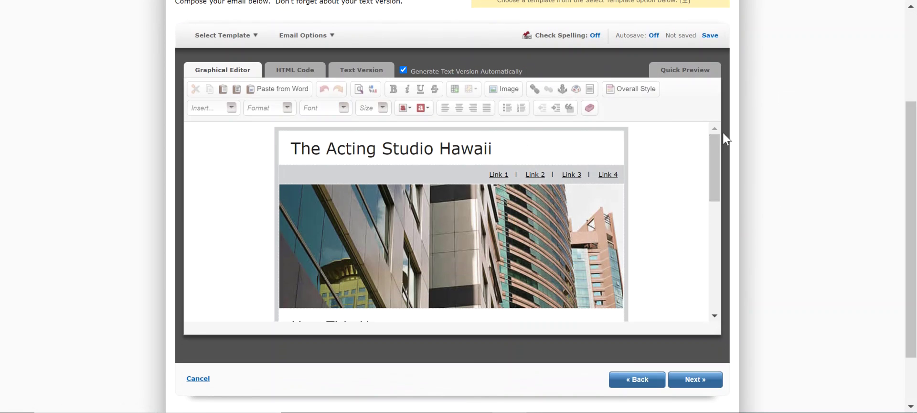
mouse_move(715, 141)
left_mouse_down()
mouse_move(720, 233)
mouse_move(731, 167)
mouse_move(723, 129)
left_mouse_up()
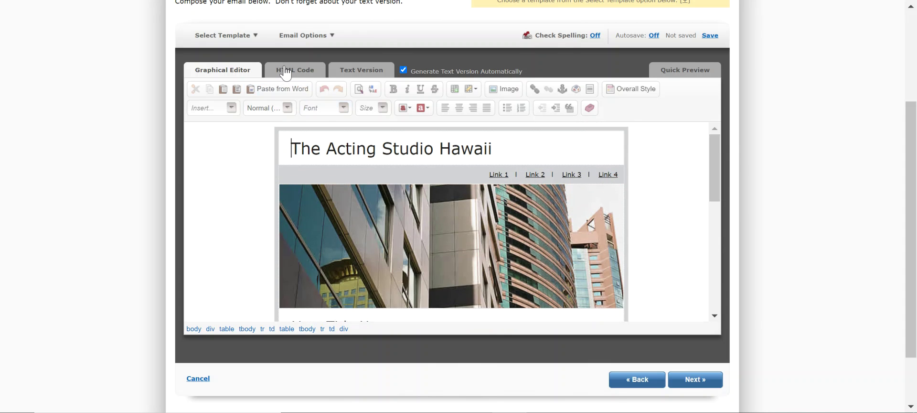
Look over the email's HTML code and return to the graphical editor.
left_click(305, 76)
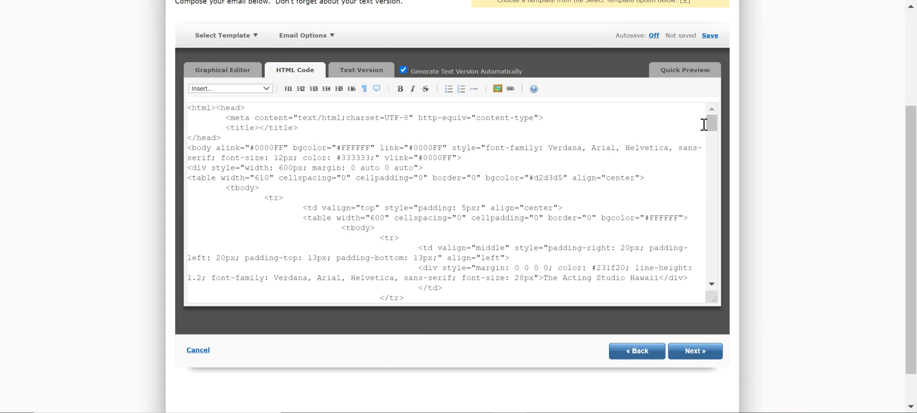
left_click_drag(712, 124, 715, 101)
left_click(237, 74)
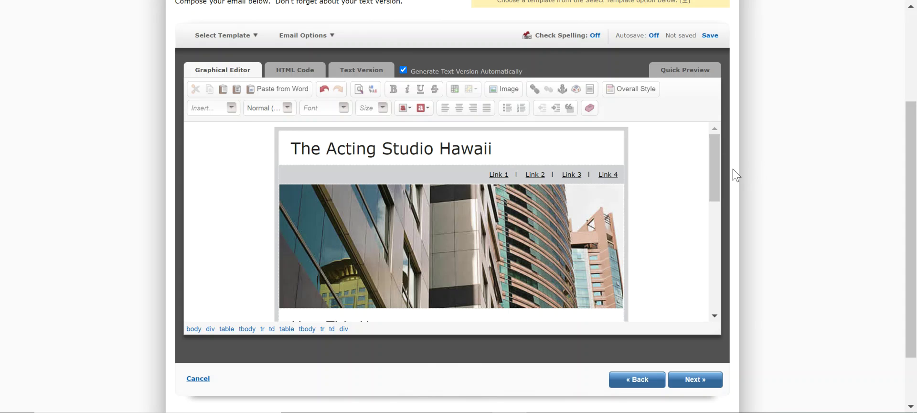
Select the large building photo under the header links and begin changing it to an image uploaded from the computer.
mouse_move(716, 145)
left_mouse_down()
mouse_move(717, 262)
mouse_move(712, 146)
mouse_move(715, 160)
left_mouse_up()
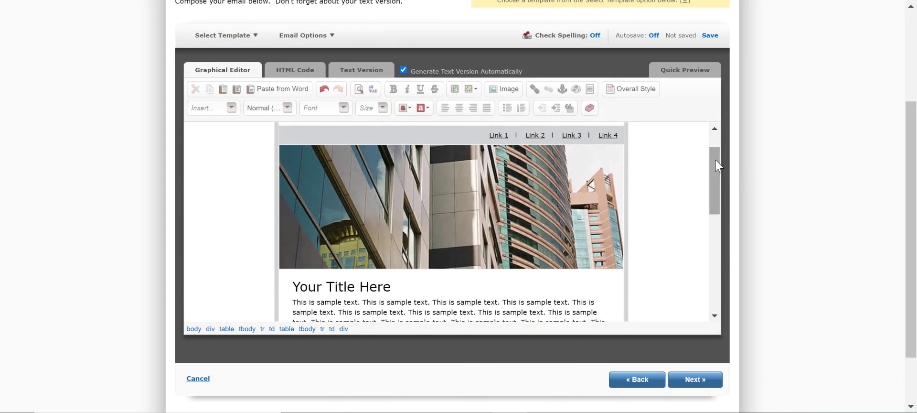
left_click(426, 196)
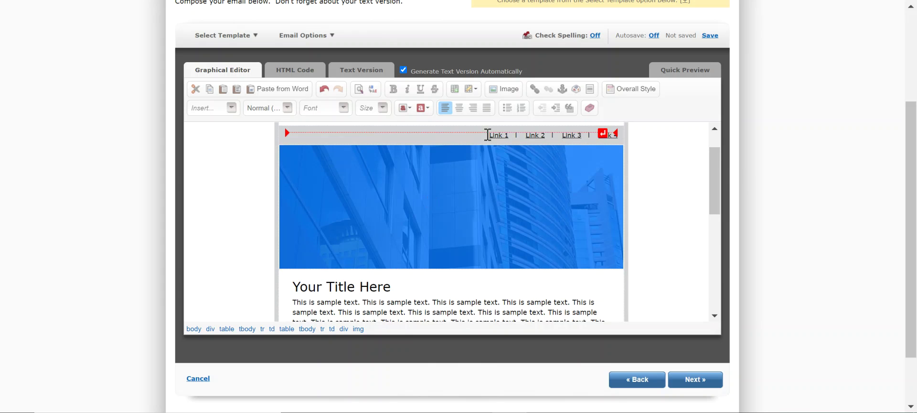
left_click(497, 89)
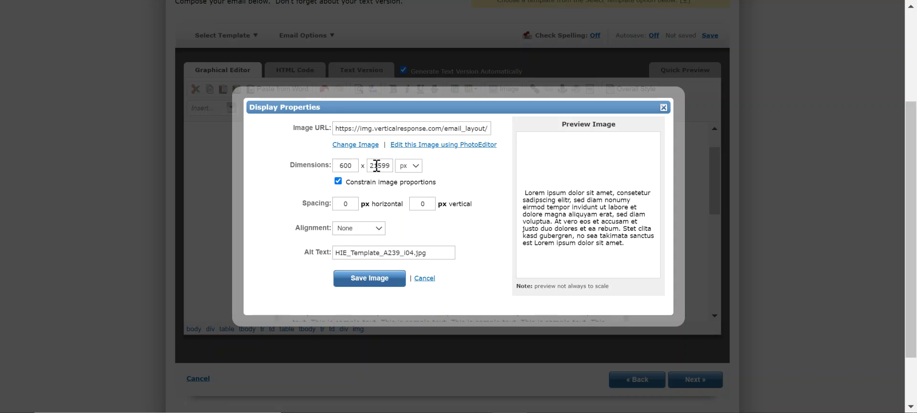
left_click(358, 144)
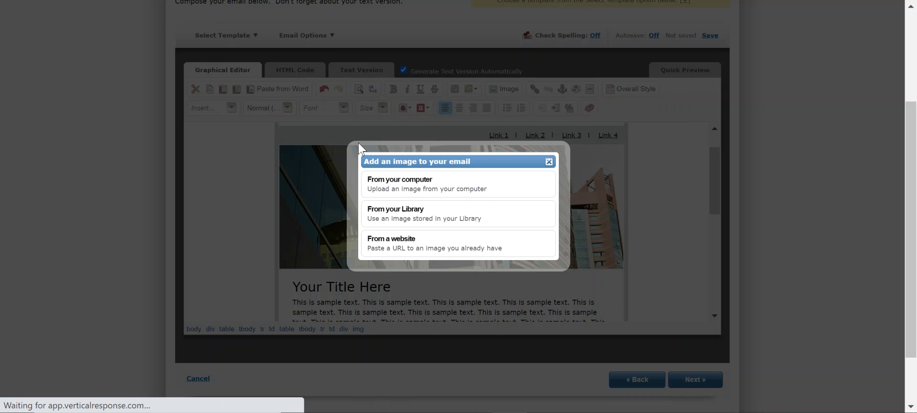
left_click(409, 188)
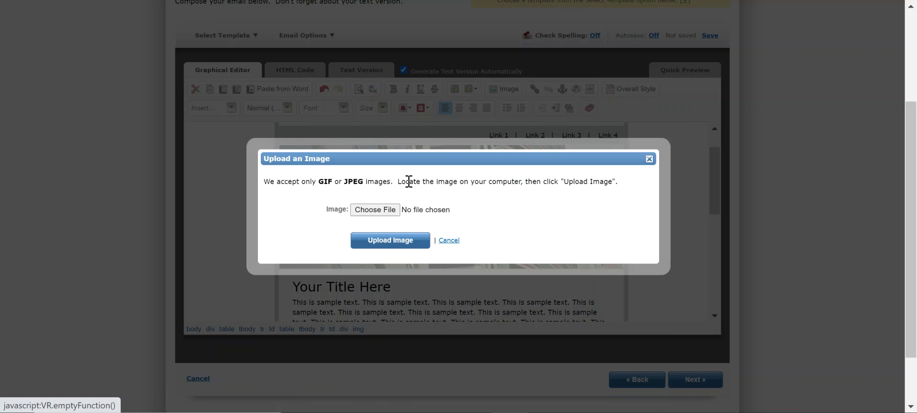
Browse for the upload file in Pictures, going through 2 Personal and CWs Photos to the 2020 Scene Photos folder.
left_click(384, 210)
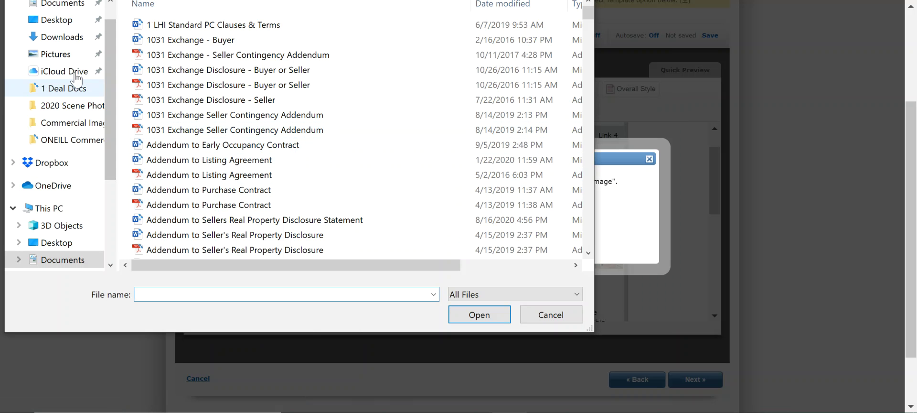
left_click(53, 54)
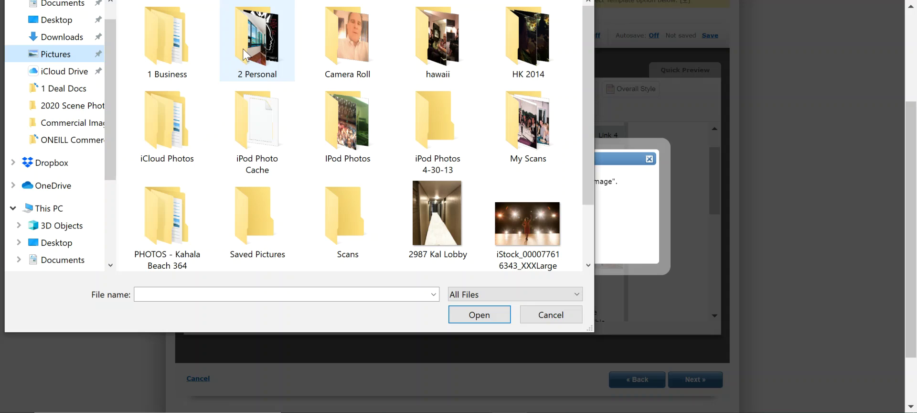
double_click(257, 43)
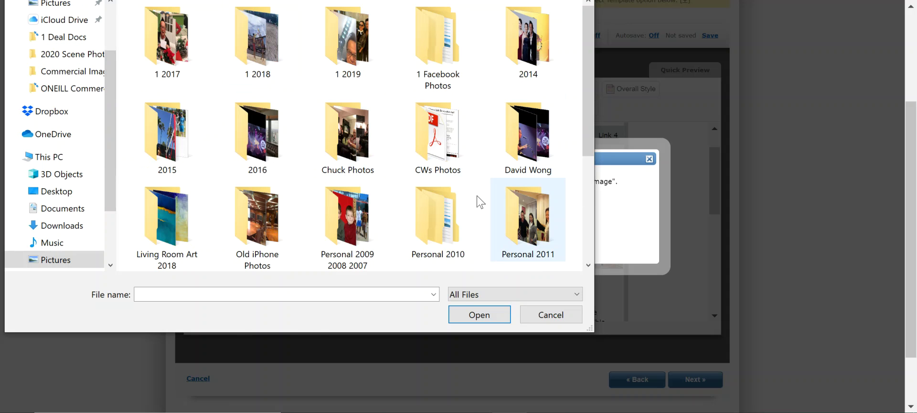
double_click(442, 149)
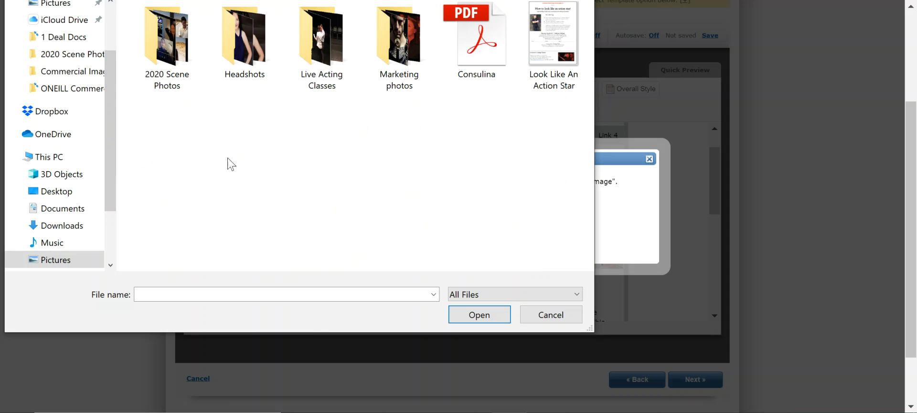
double_click(177, 86)
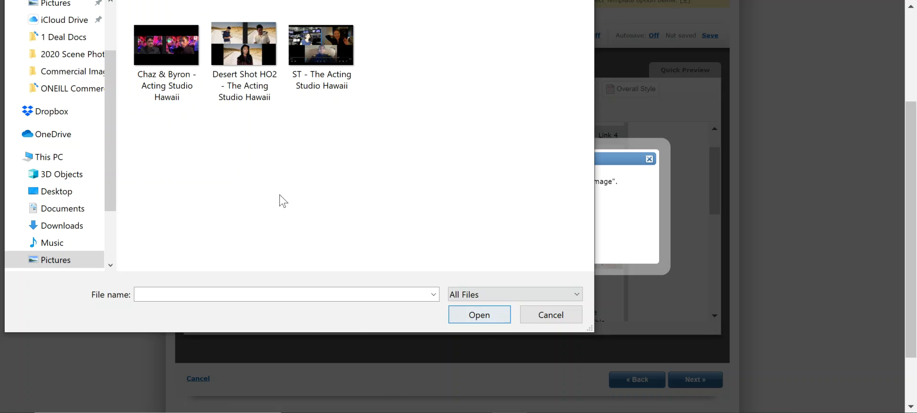
Try to upload the first photo in the 2020 Scene Photos folder as the replacement image.
double_click(163, 50)
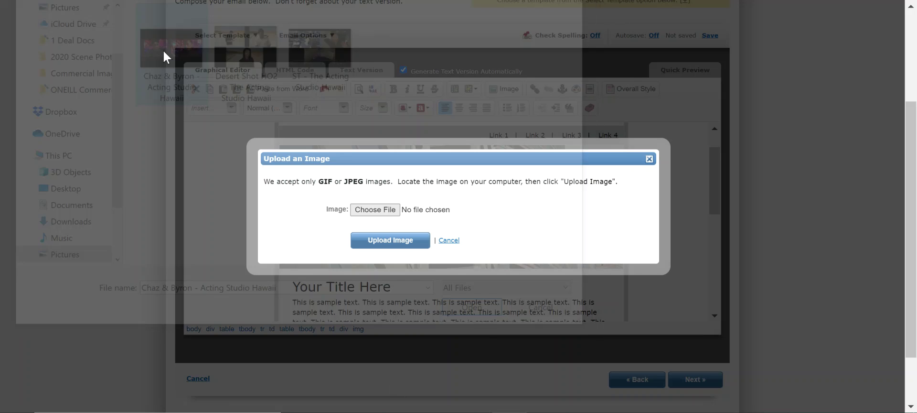
left_click(404, 247)
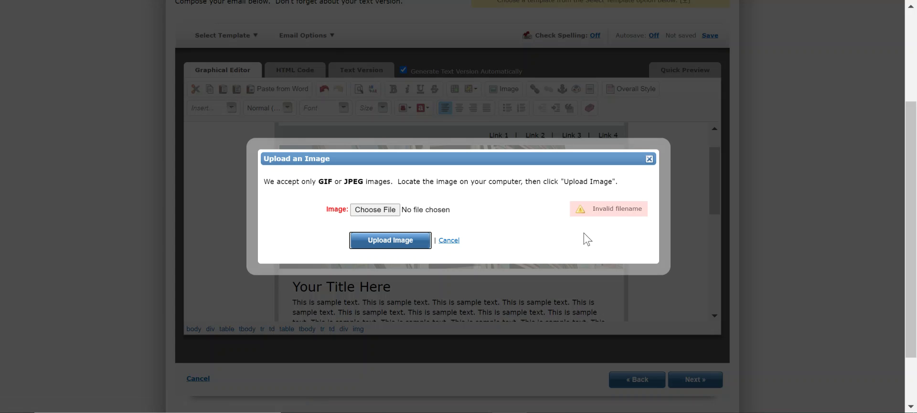
Upload the photo Desert Shot HO2 - The Acting Studio Hawaii as the replacement for the building image.
left_click(382, 210)
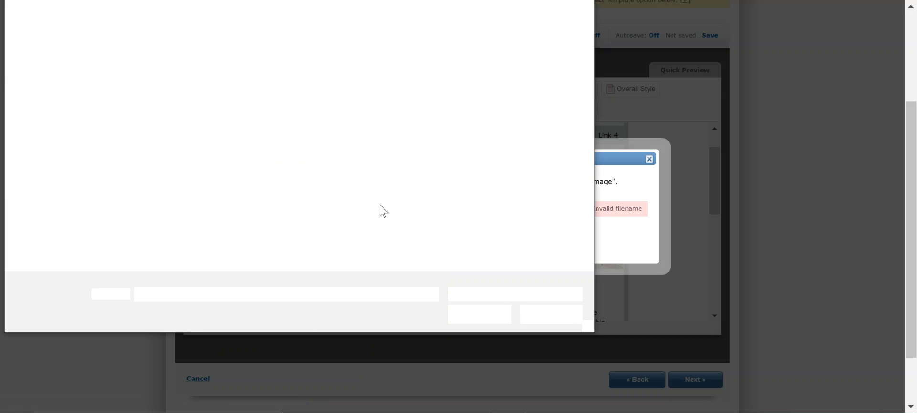
double_click(253, 34)
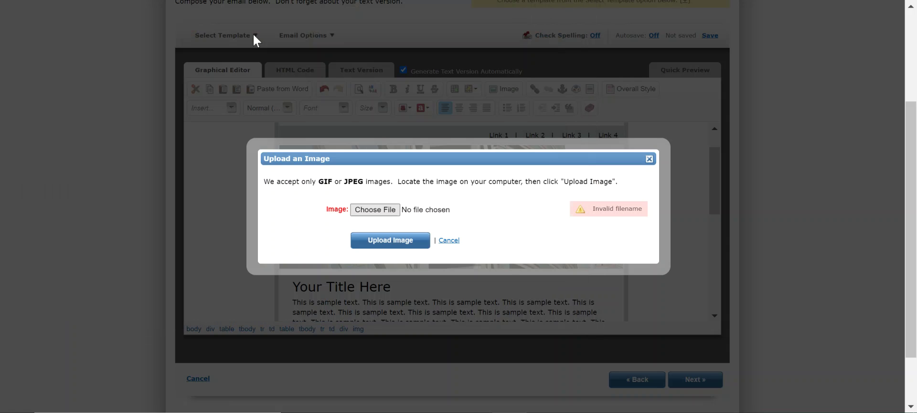
left_click(401, 239)
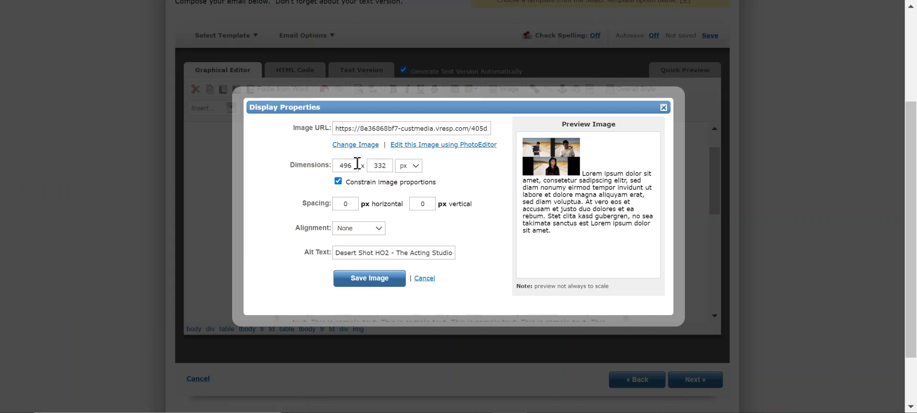
Set the replacement image's width to 600 px with proportions constrained, and save it into the email.
double_click(355, 165)
left_click(492, 246)
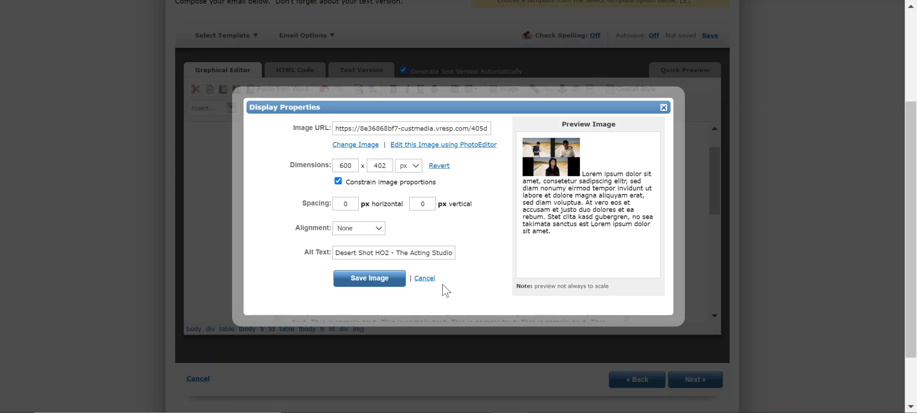
left_click(376, 279)
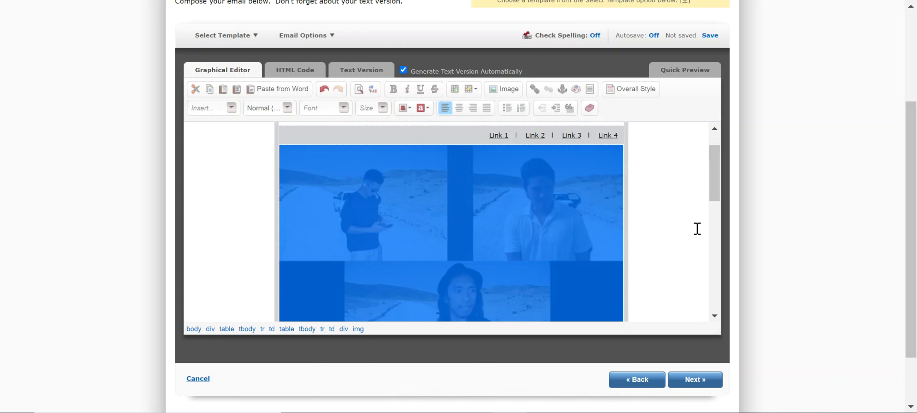
left_click(690, 229)
Check the placed desert photo in the layout and save the email draft.
mouse_move(711, 148)
left_mouse_down()
mouse_move(720, 184)
mouse_move(722, 160)
left_mouse_up()
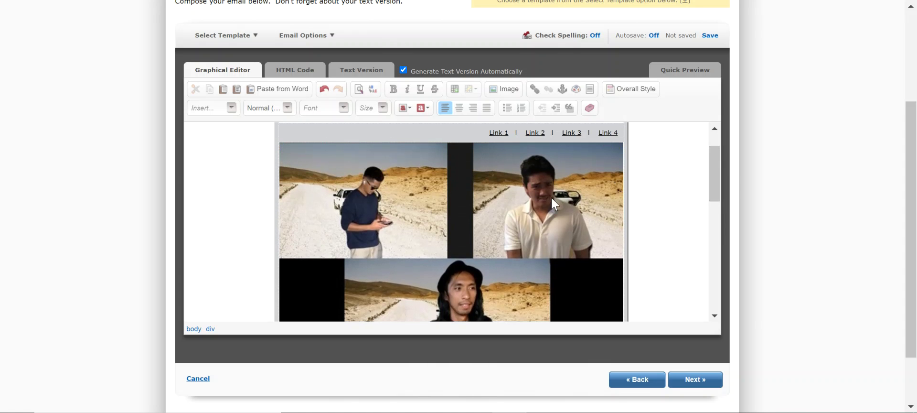
left_click_drag(716, 156, 735, 154)
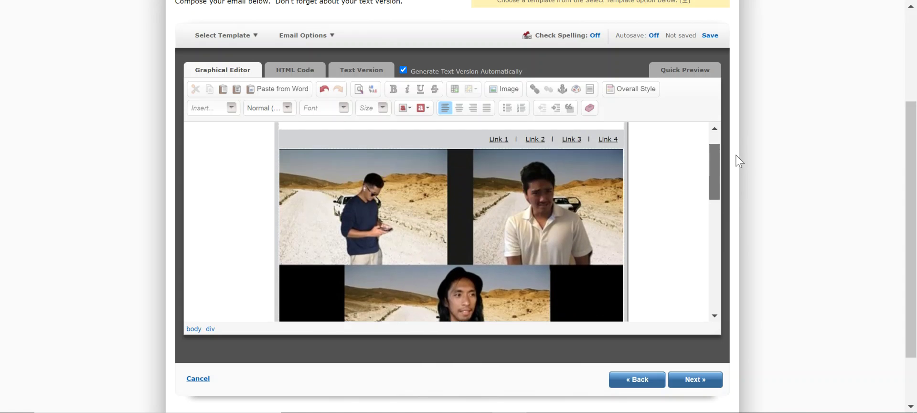
left_click(710, 36)
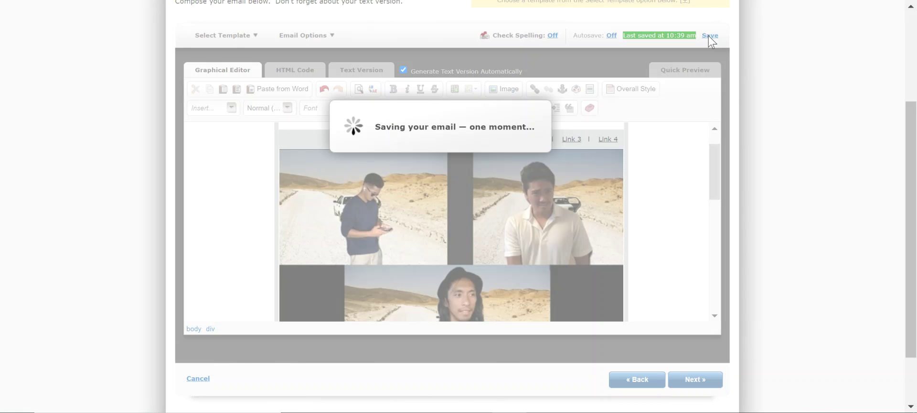
Try to replace the connector photo in the left column with ST - The Acting Studio Hawaii from the computer, and cancel the change.
left_click_drag(712, 153, 743, 242)
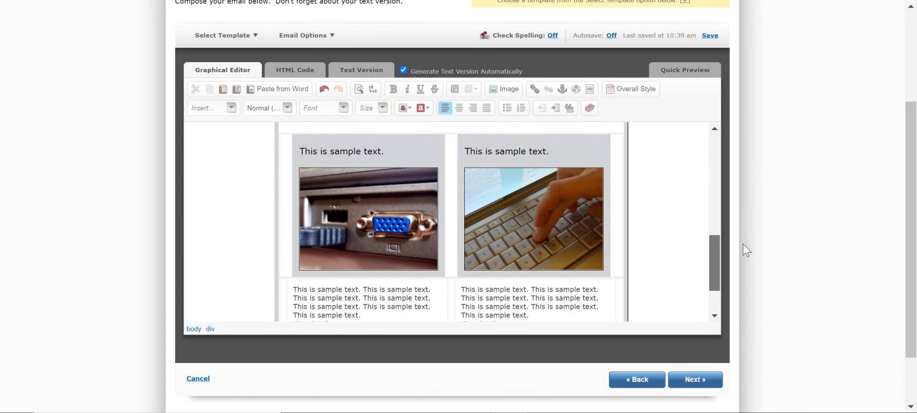
left_click(358, 211)
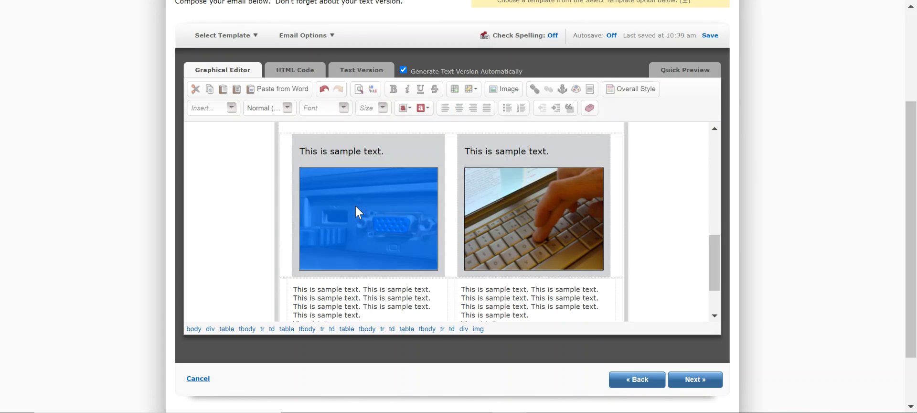
left_click(499, 87)
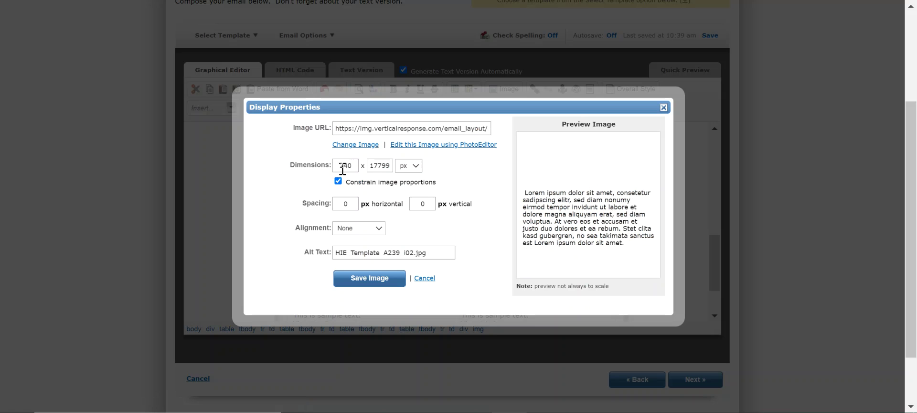
left_click(355, 144)
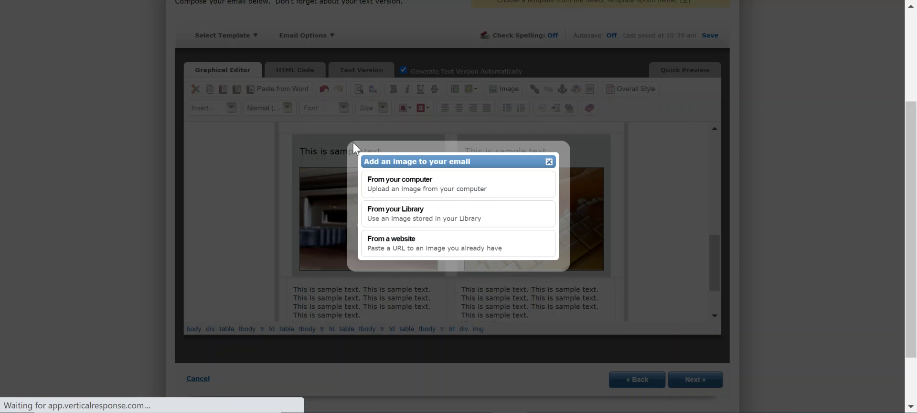
left_click(406, 185)
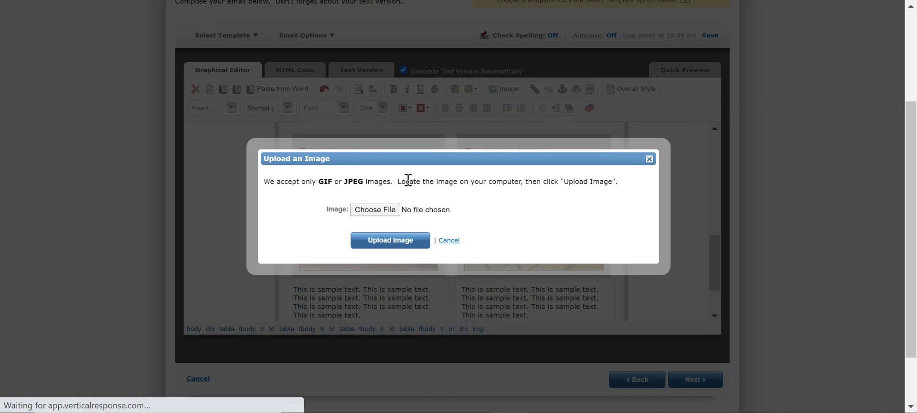
left_click(391, 213)
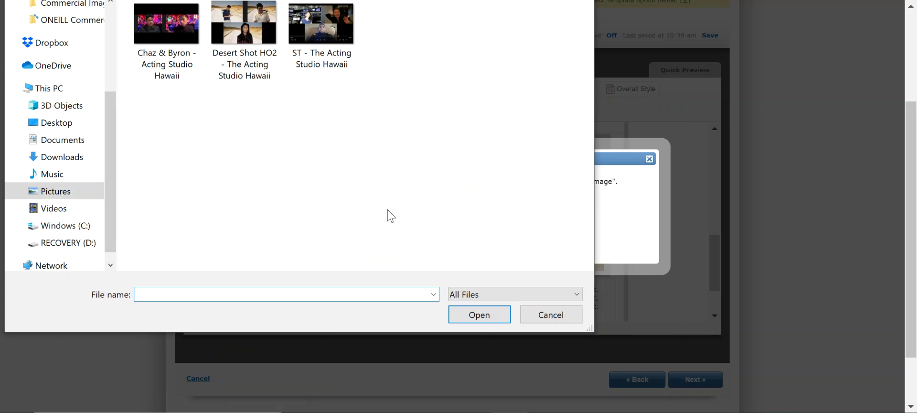
double_click(316, 28)
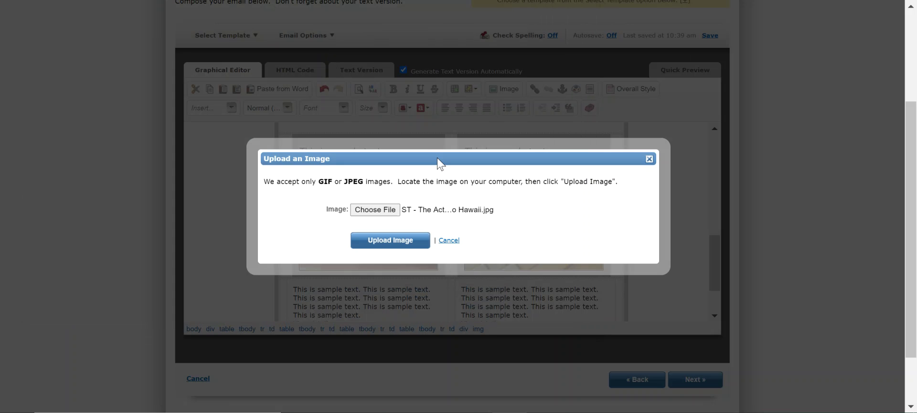
left_click(400, 244)
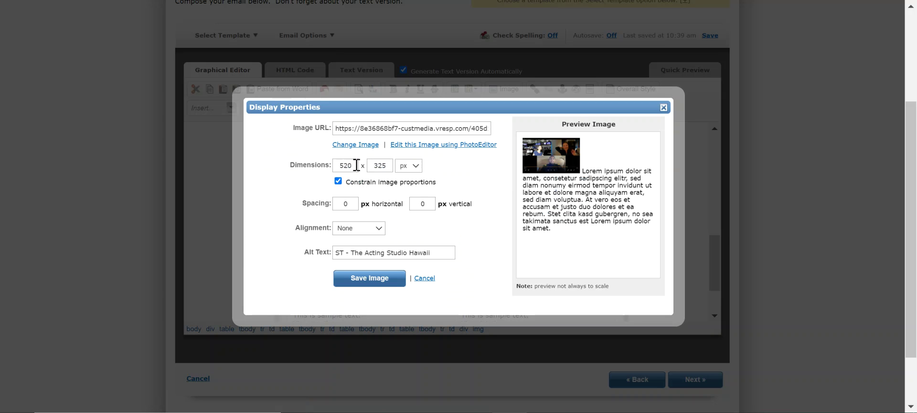
left_click(423, 279)
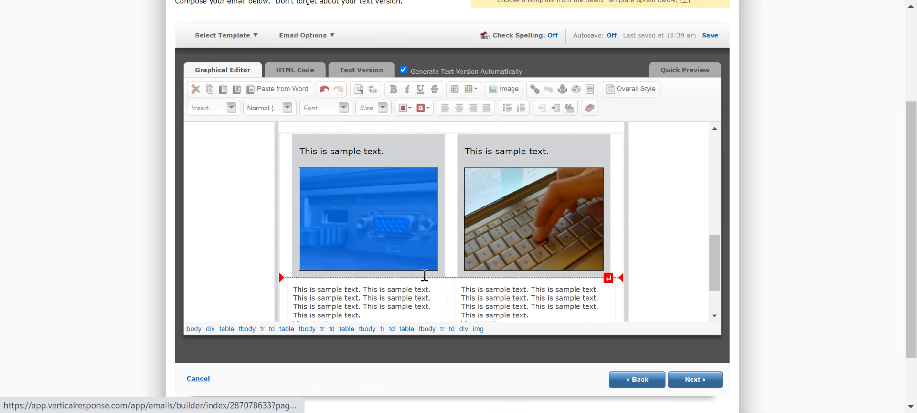
left_click(677, 219)
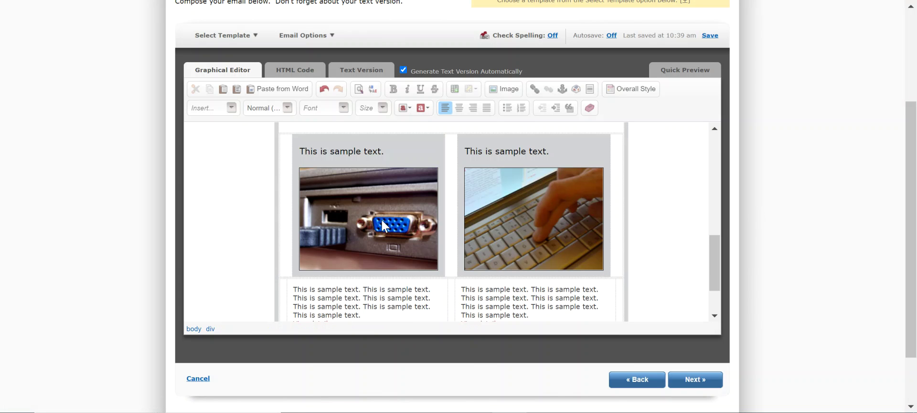
Replace the connector photo in the left column with ST - The Acting Studio Hawaii, uploaded from the computer.
left_click(370, 211)
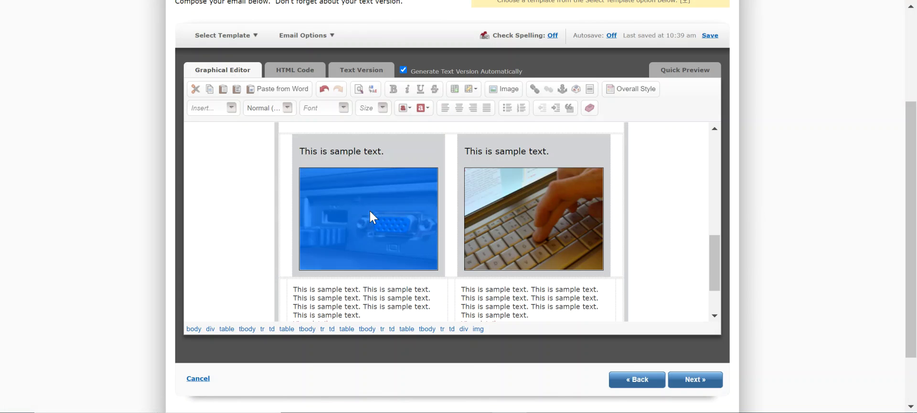
left_click(503, 89)
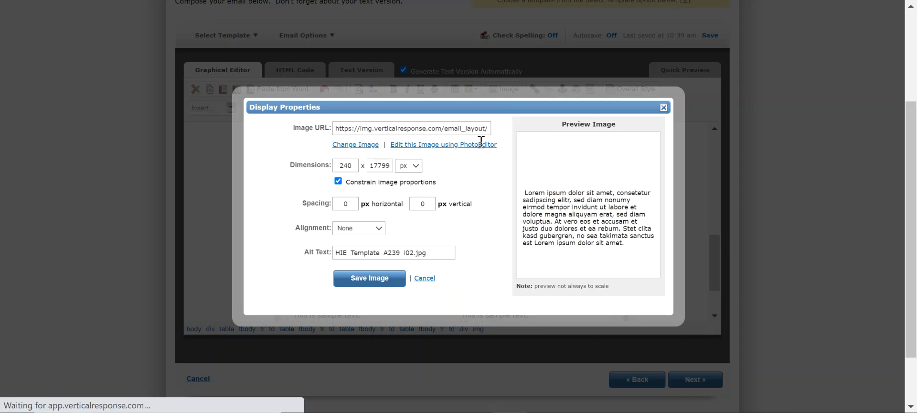
left_click(349, 146)
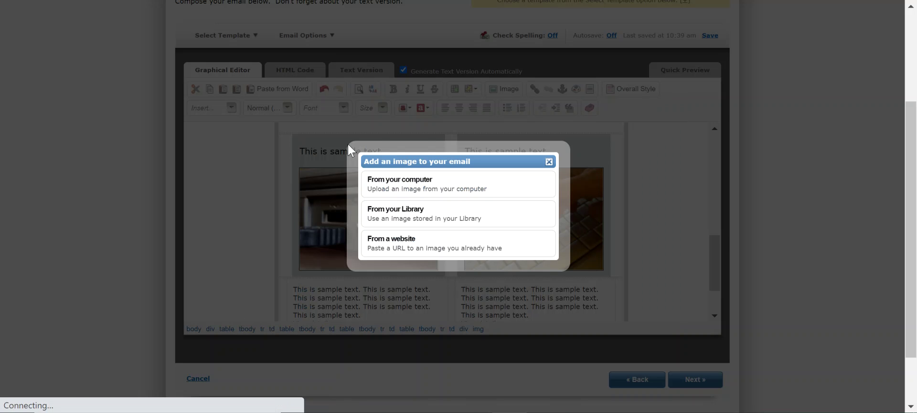
left_click(453, 186)
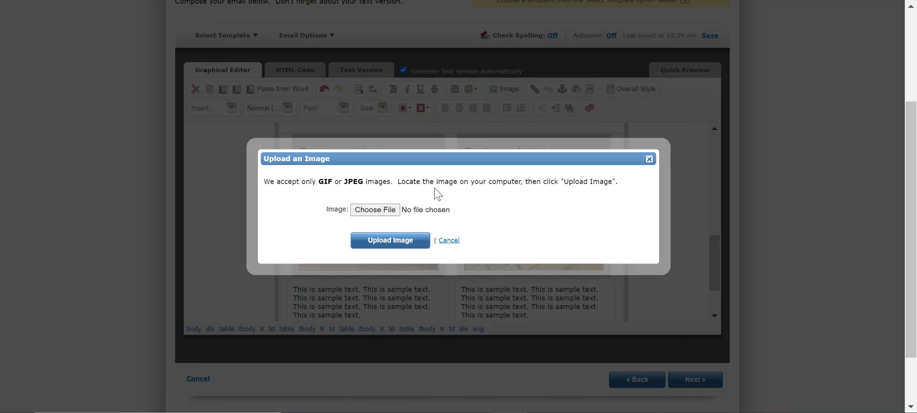
left_click(392, 209)
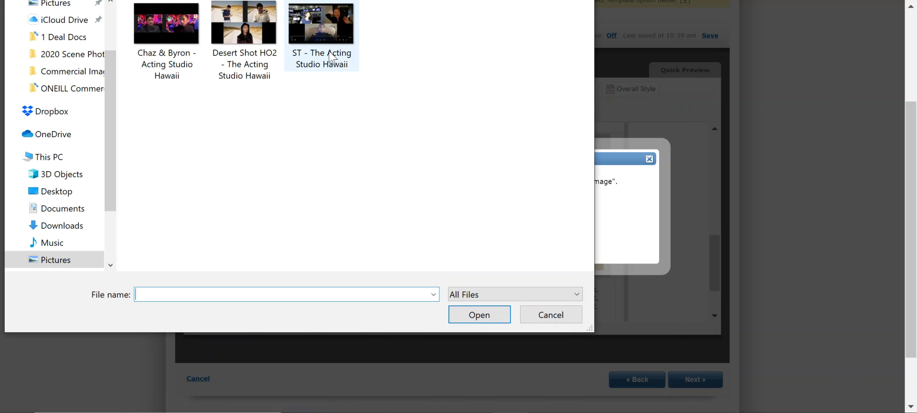
double_click(328, 52)
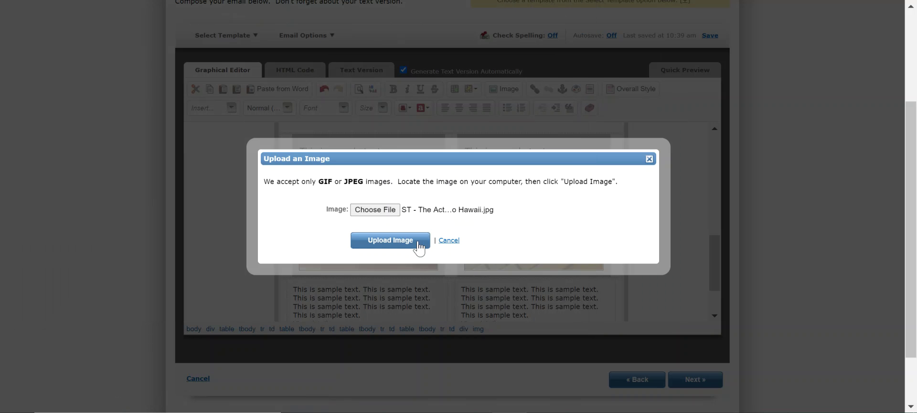
left_click(411, 240)
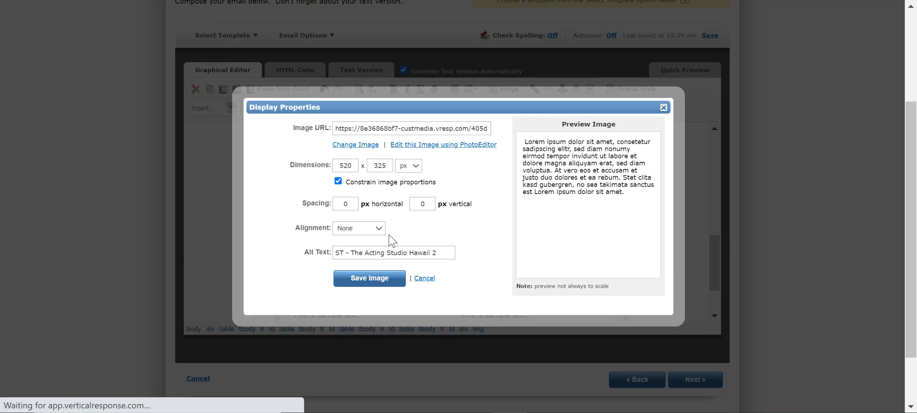
Reduce the new photo's width to fit the left column with proportions constrained, and save it into the email.
left_click_drag(354, 165, 329, 168)
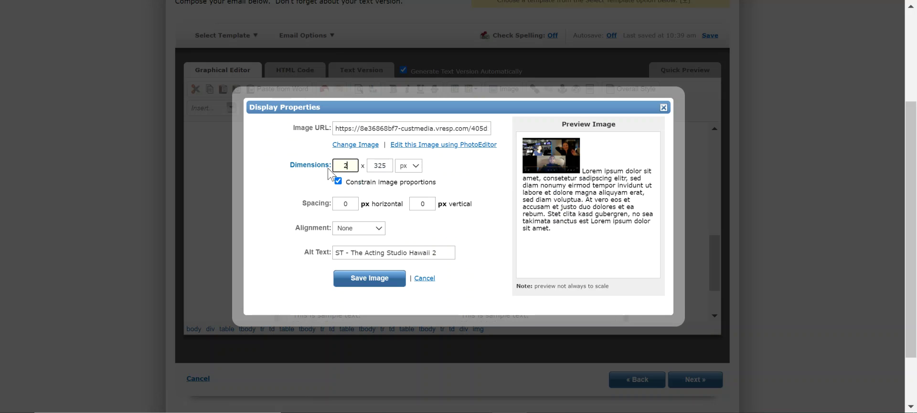
left_click(360, 278)
mouse_move(358, 276)
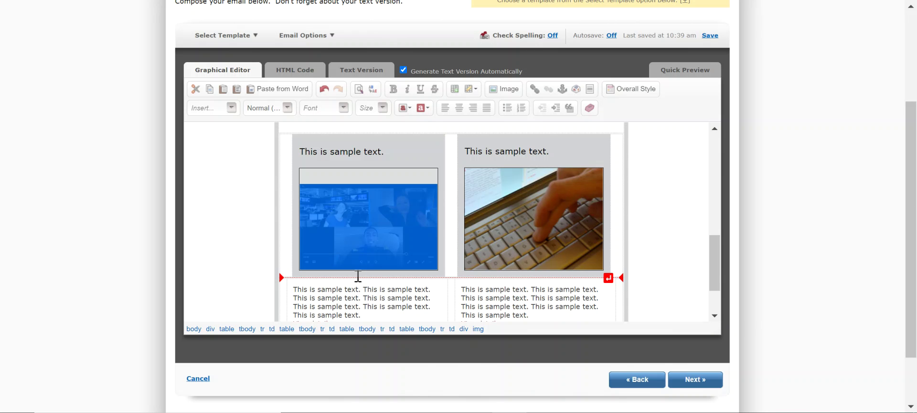
left_click(669, 202)
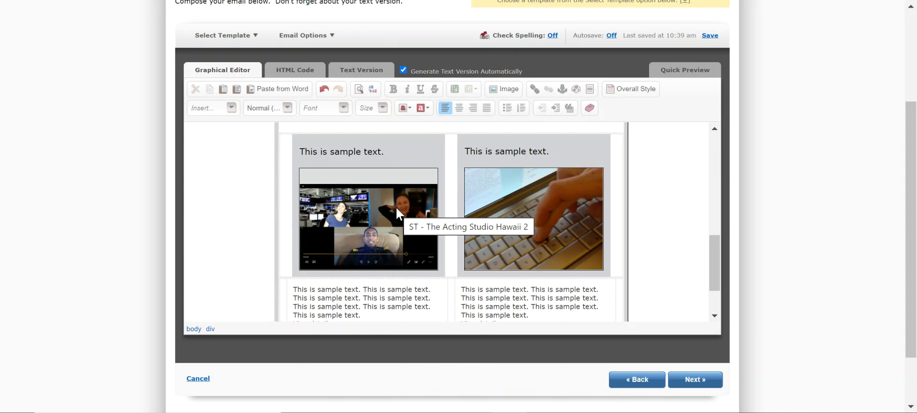
left_click(541, 206)
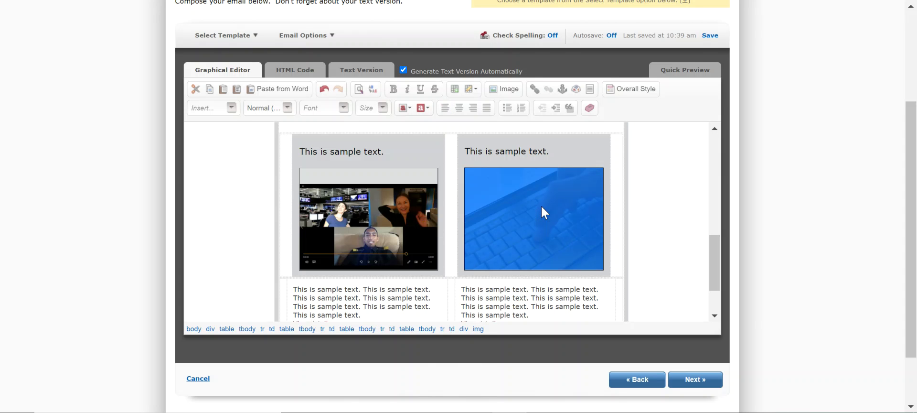
left_click(509, 89)
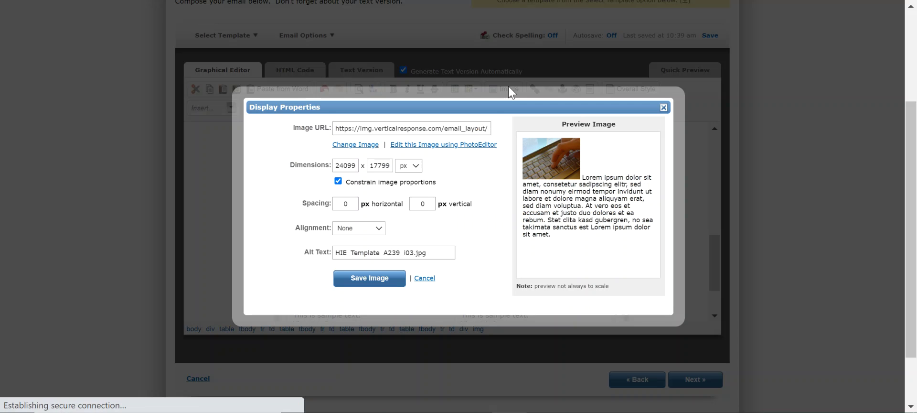
left_click(366, 146)
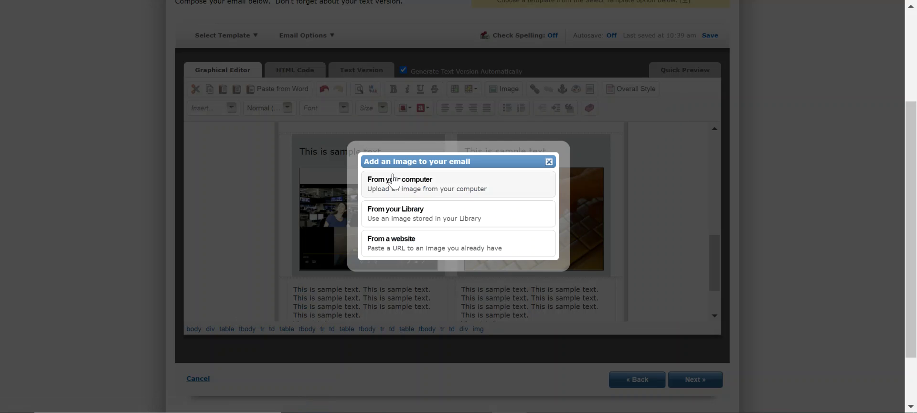
left_click(405, 187)
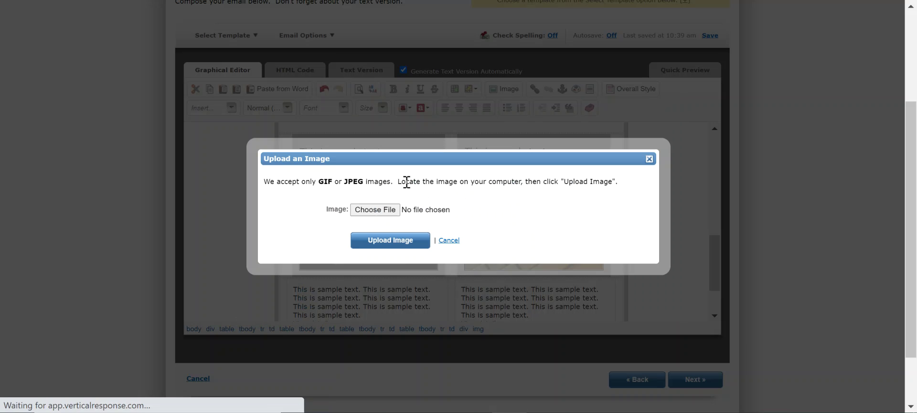
left_click(388, 210)
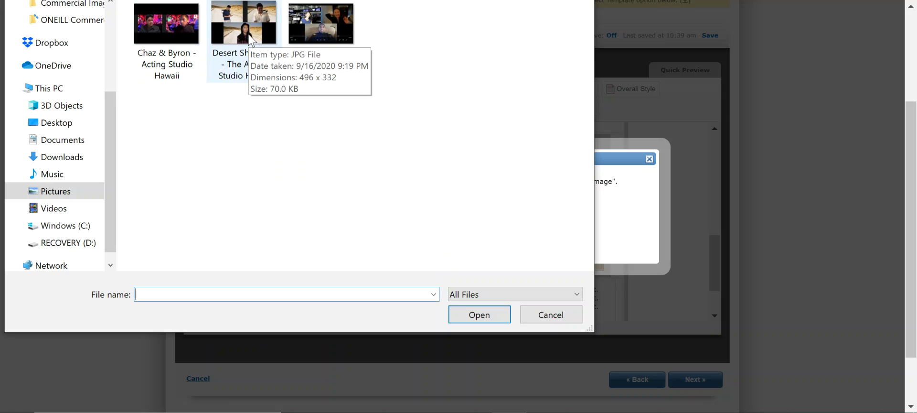
left_click(551, 314)
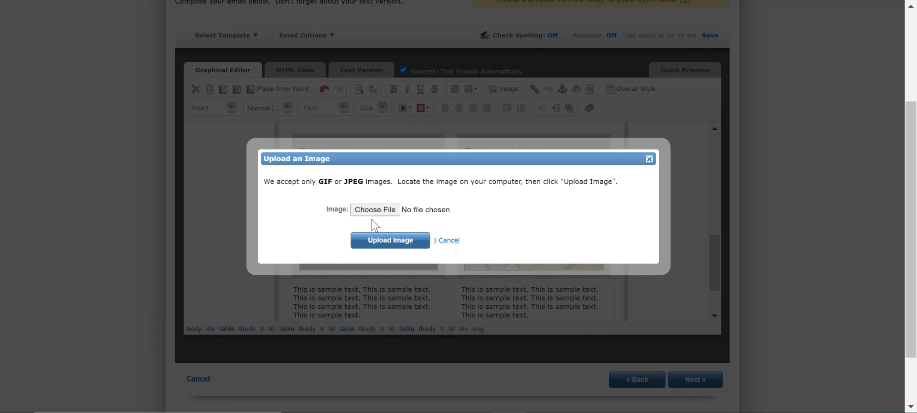
left_click(449, 240)
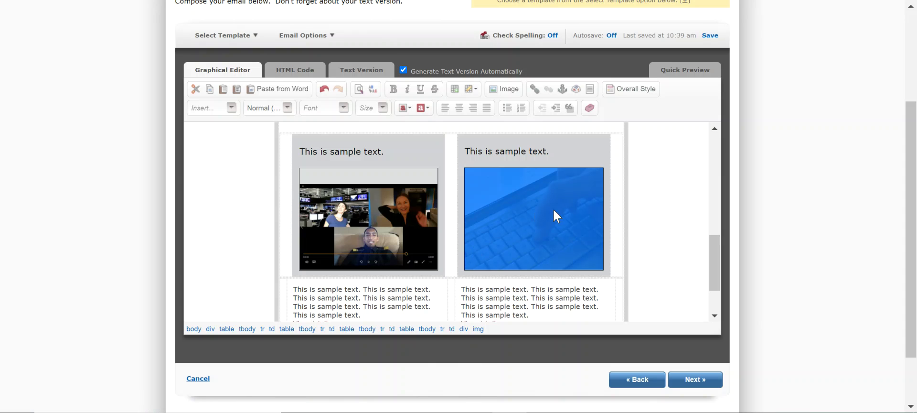
Replace the keyboard photo in the right column with Desert Shot HO2 - The Acting Studio Hawaii, uploaded from the computer.
left_click(504, 88)
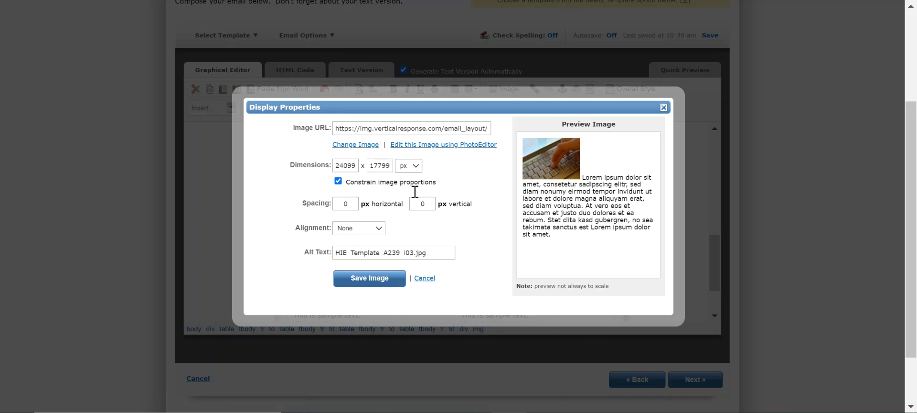
left_click(345, 144)
left_click(433, 190)
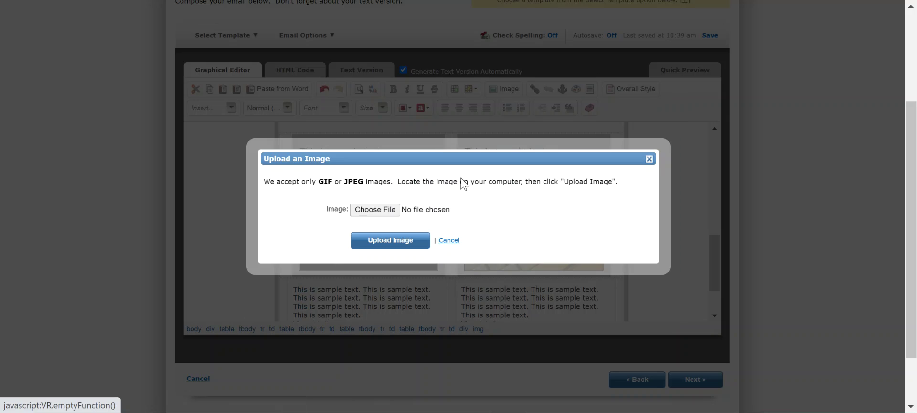
left_click(375, 211)
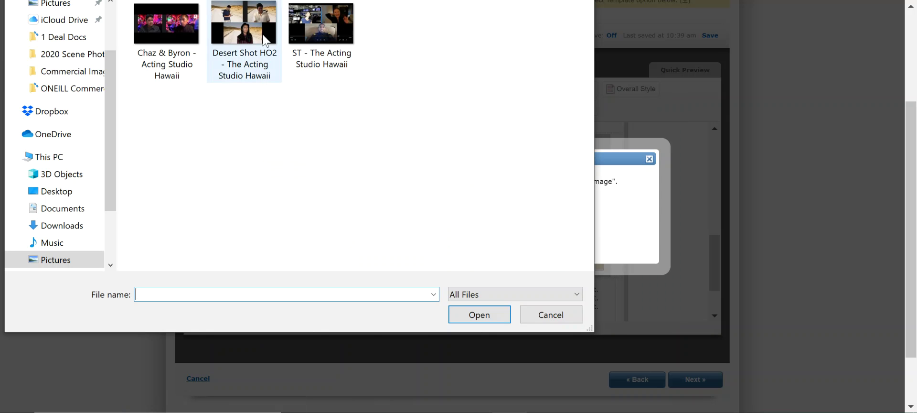
left_click(248, 29)
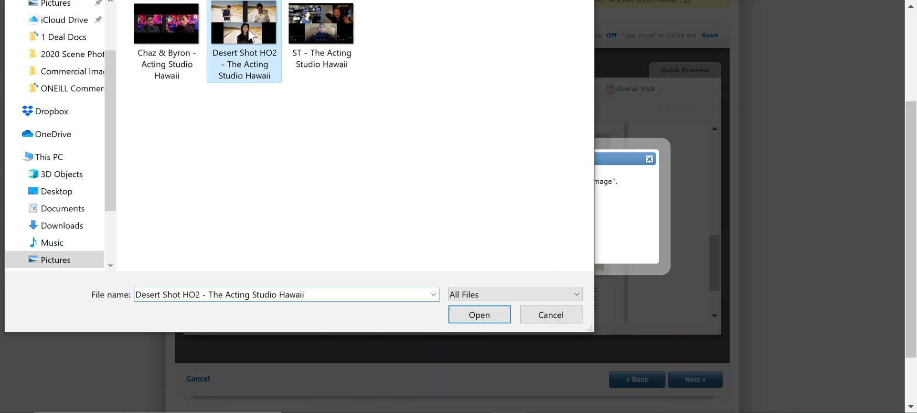
double_click(248, 29)
left_click(415, 241)
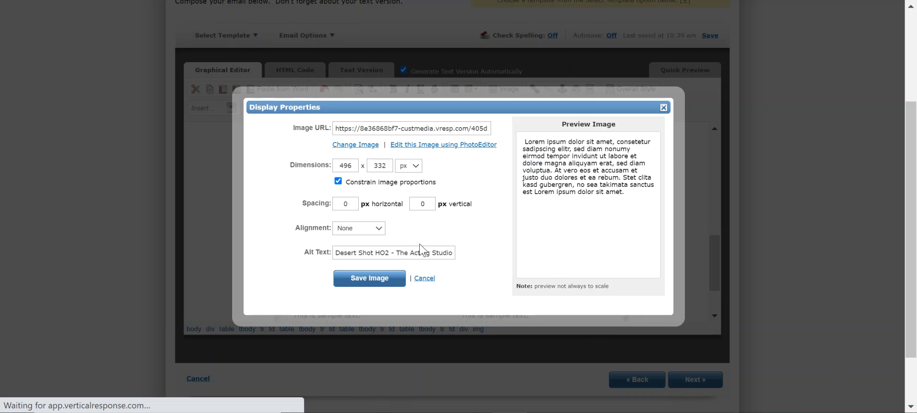
Set the desert photo's width to 240 px with proportions constrained, insert it into the email, and save the draft.
double_click(356, 163)
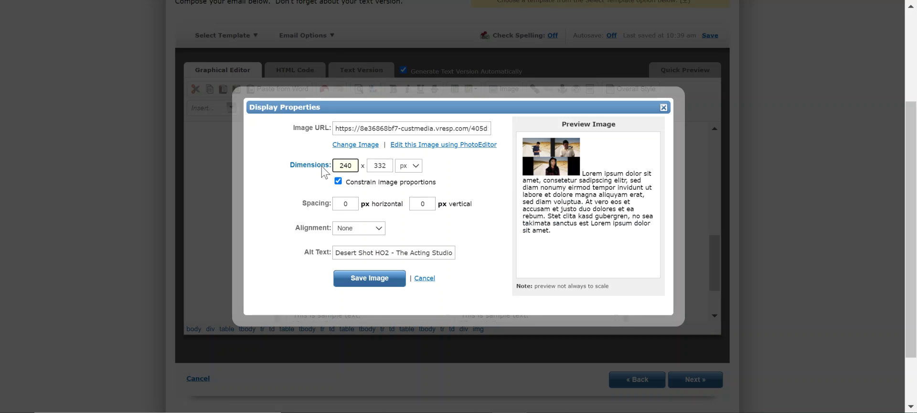
left_click(377, 279)
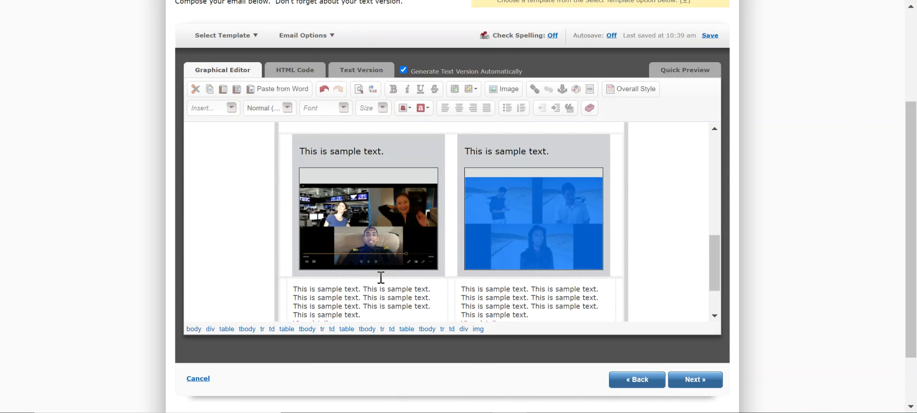
left_click(642, 181)
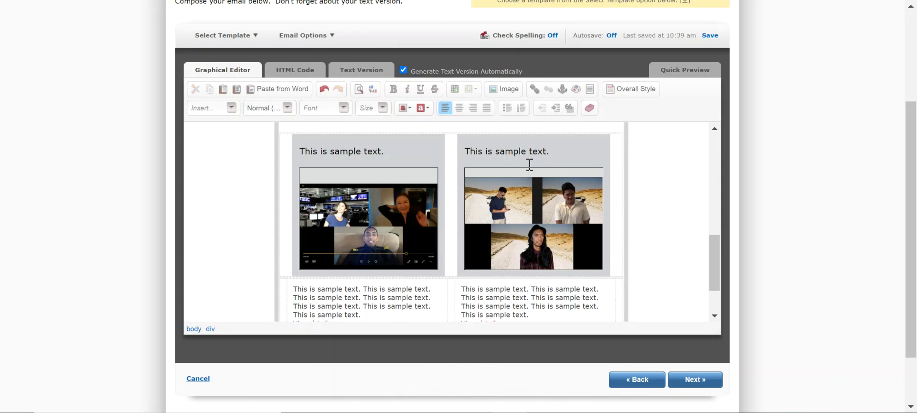
mouse_move(547, 171)
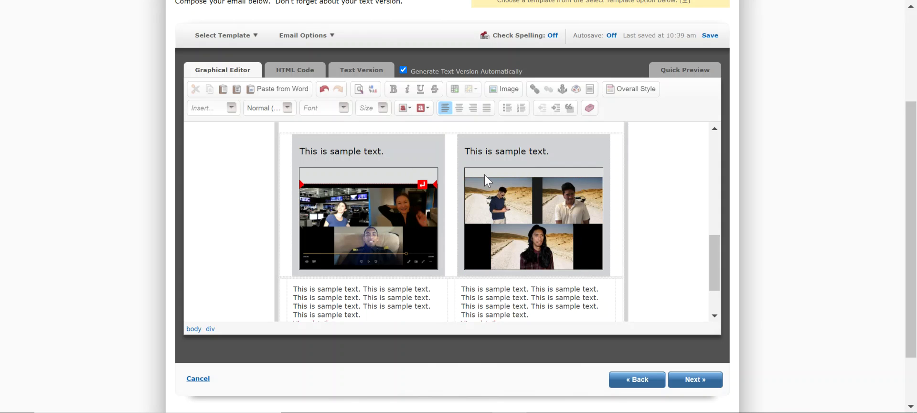
left_click(709, 36)
Insert the filler text "djhgdhgd dkhd dd djukhd" into the first sentence of the paragraph under Your Title Here.
left_click_drag(717, 259, 733, 237)
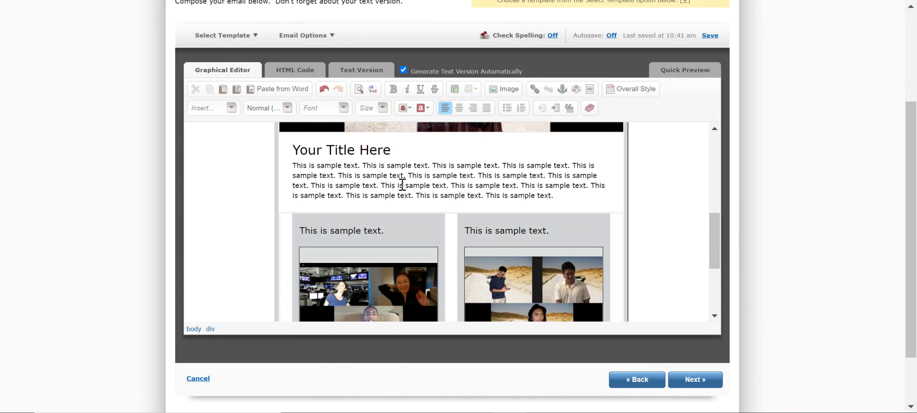
left_click(338, 165)
type("djhgdhgd dkhd ")
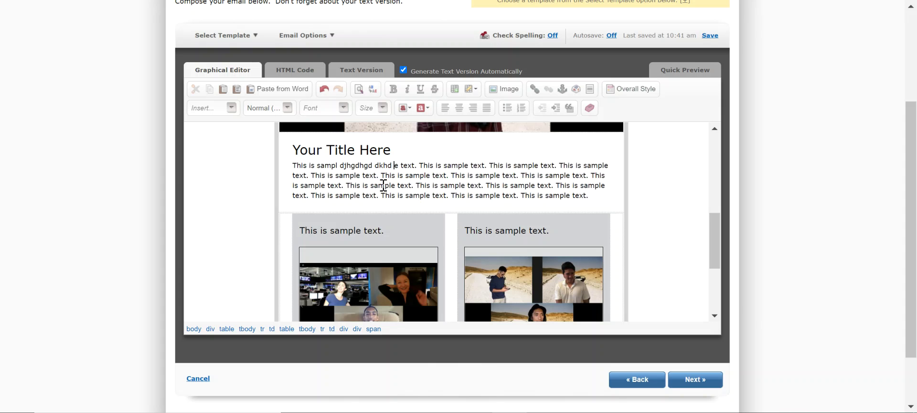
type("dd djukhd")
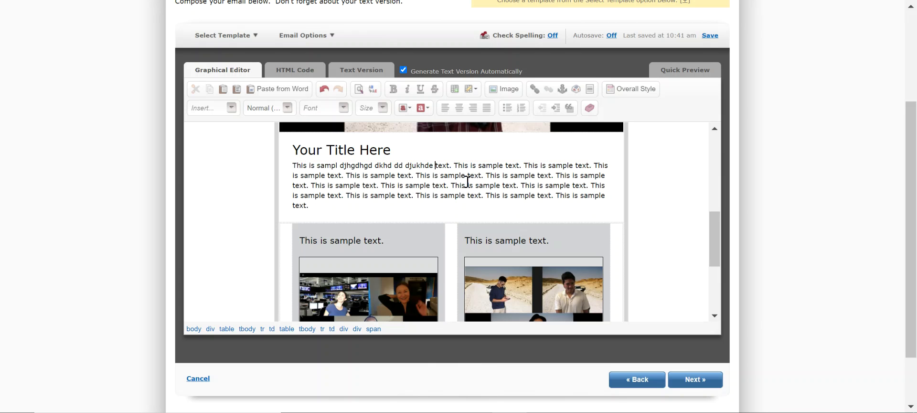
Examine the email's HTML source code, and return to the graphical layout at the title paragraph.
left_click(296, 72)
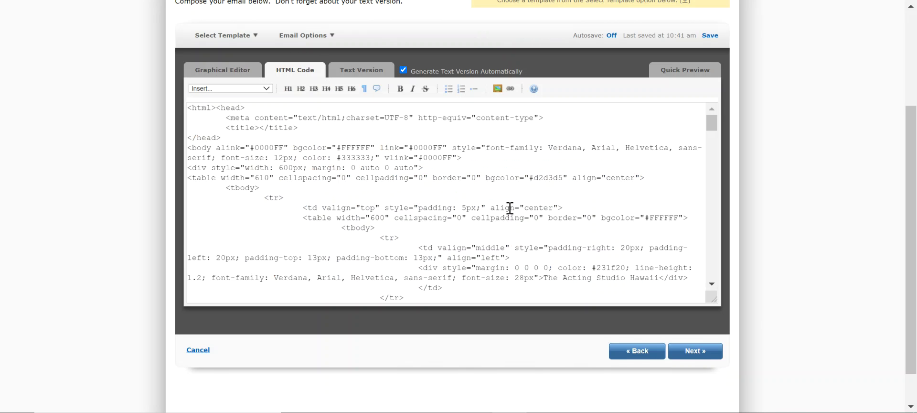
scroll(466, 241, "down", 10)
scroll(466, 242, "up", 5)
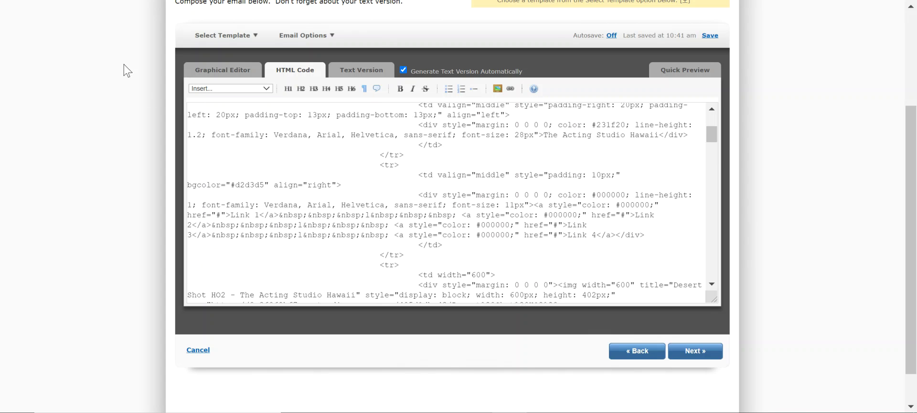
left_click(223, 77)
scroll(464, 233, "down", 5)
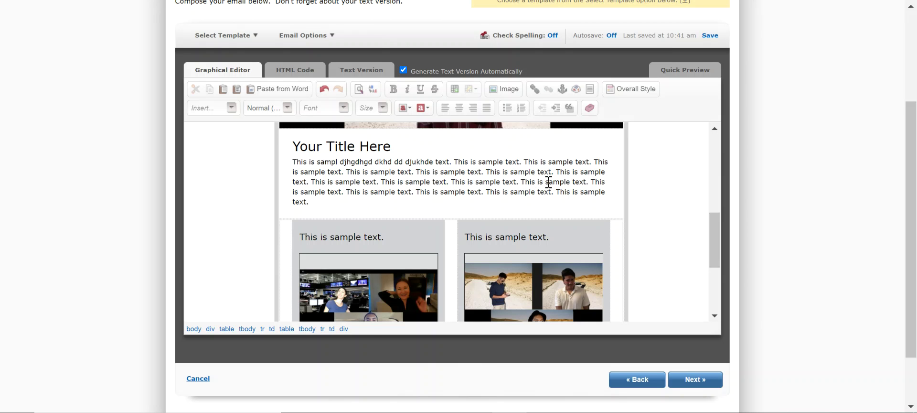
Save the email draft and go back up to the start of the Design page.
left_click(710, 36)
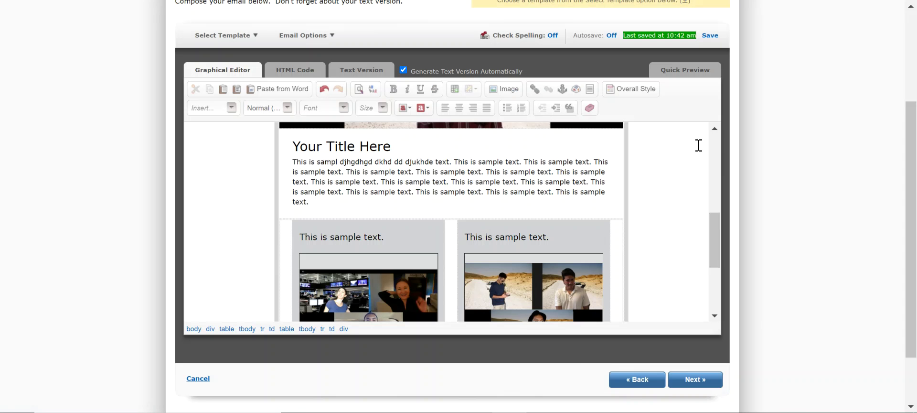
scroll(632, 194, "up", 3)
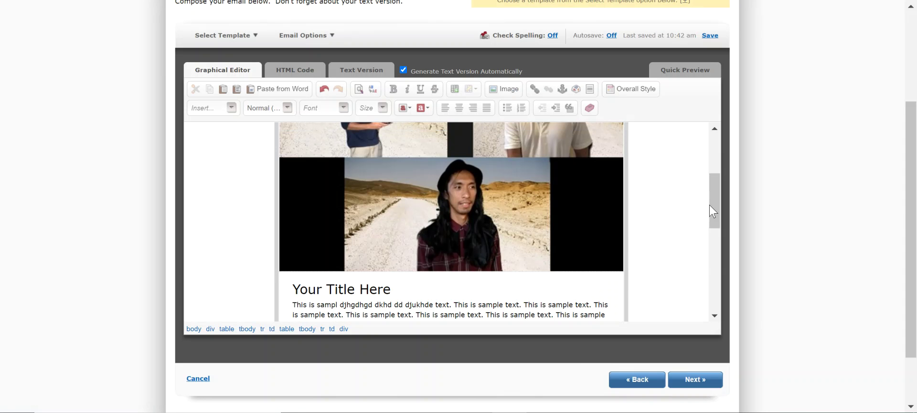
scroll(913, 212, "up", 3)
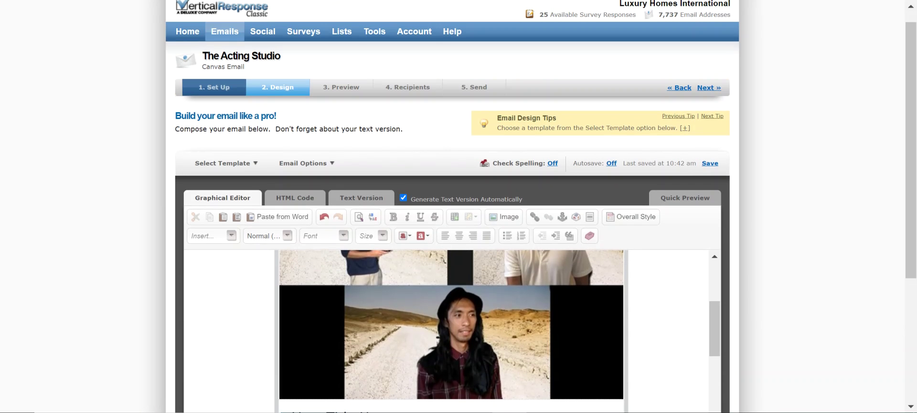